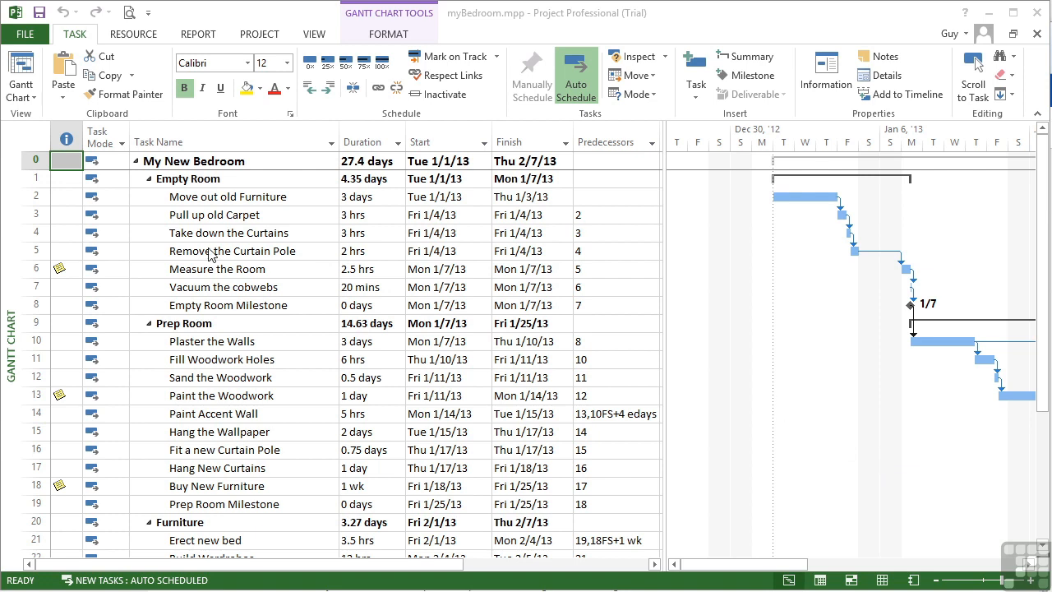
- Show the project as a Network Diagram and look through its linked task boxes from start to finish
left_click(34, 98)
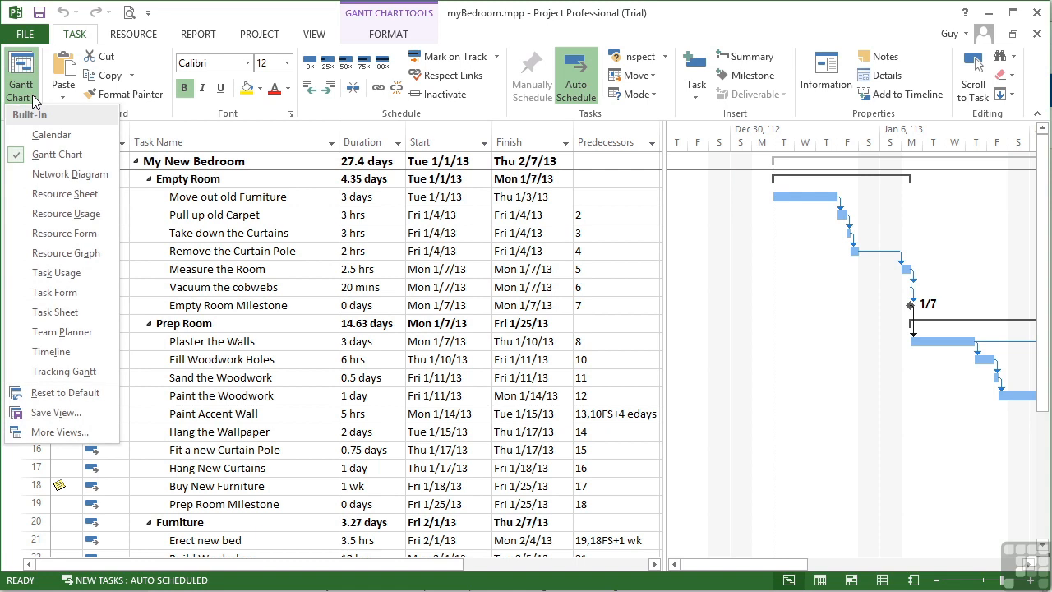
left_click(47, 174)
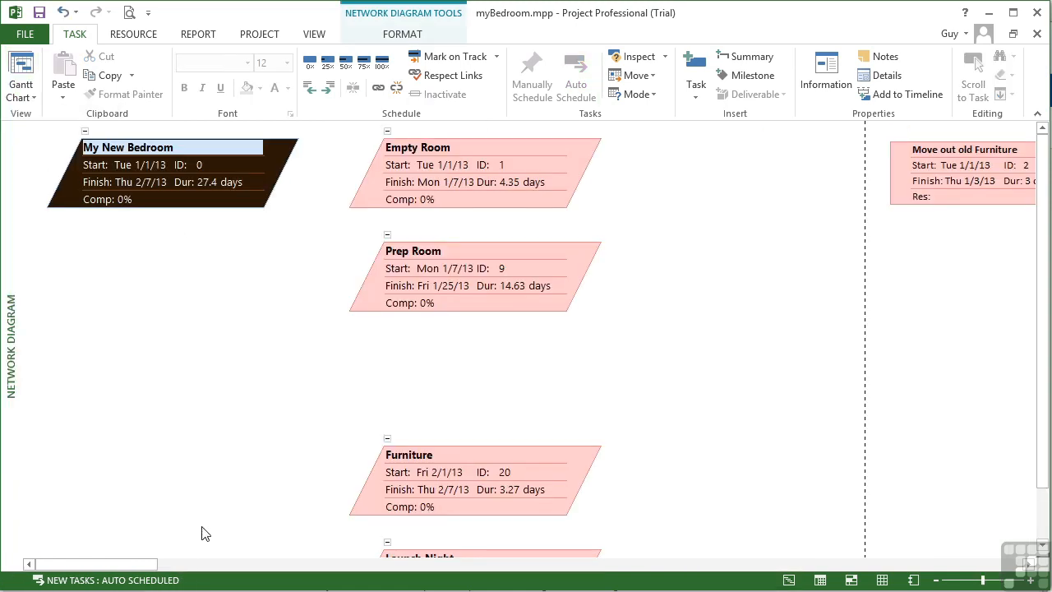
mouse_move(151, 570)
left_mouse_down()
mouse_move(417, 588)
mouse_move(615, 568)
mouse_move(1003, 568)
left_mouse_up()
scroll(1004, 567, "down", 1)
scroll(1004, 568, "down", 2)
left_click_drag(1003, 567, 136, 566)
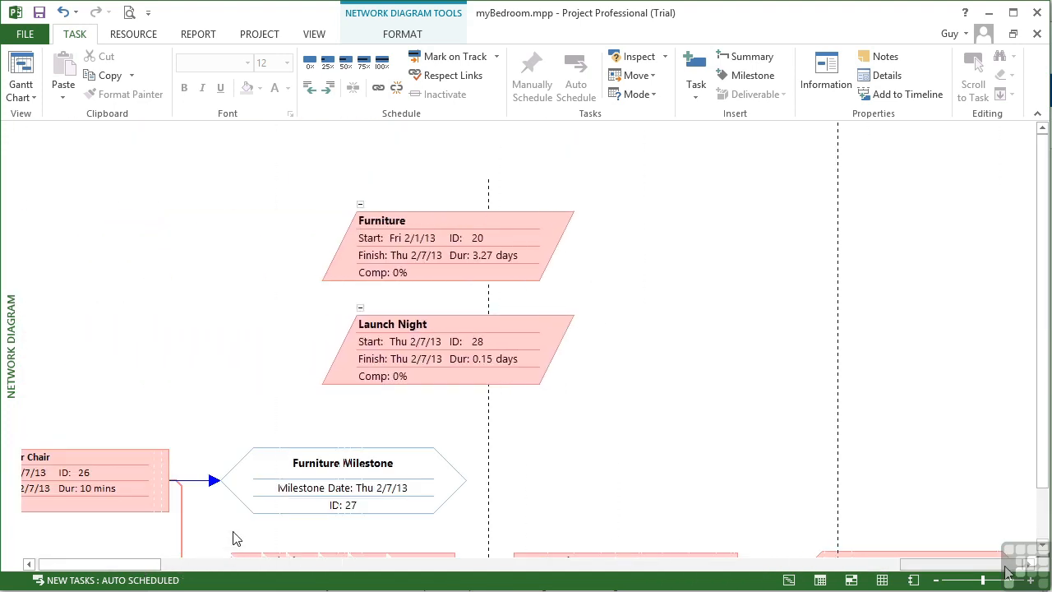
scroll(234, 534, "up", 3)
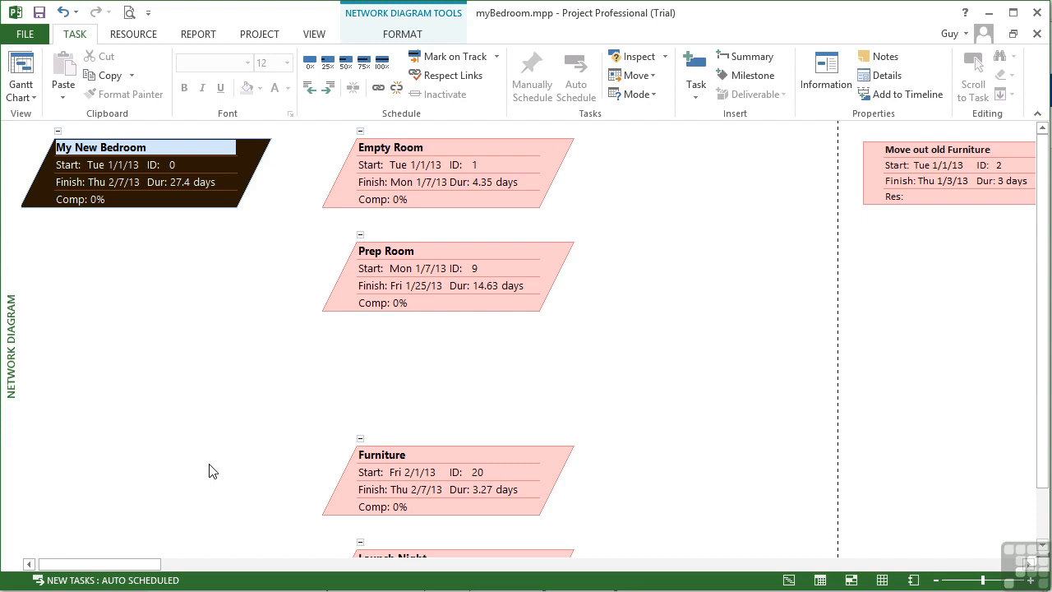
- Apply the Detail Gantt view from the full list of available views
left_click(34, 99)
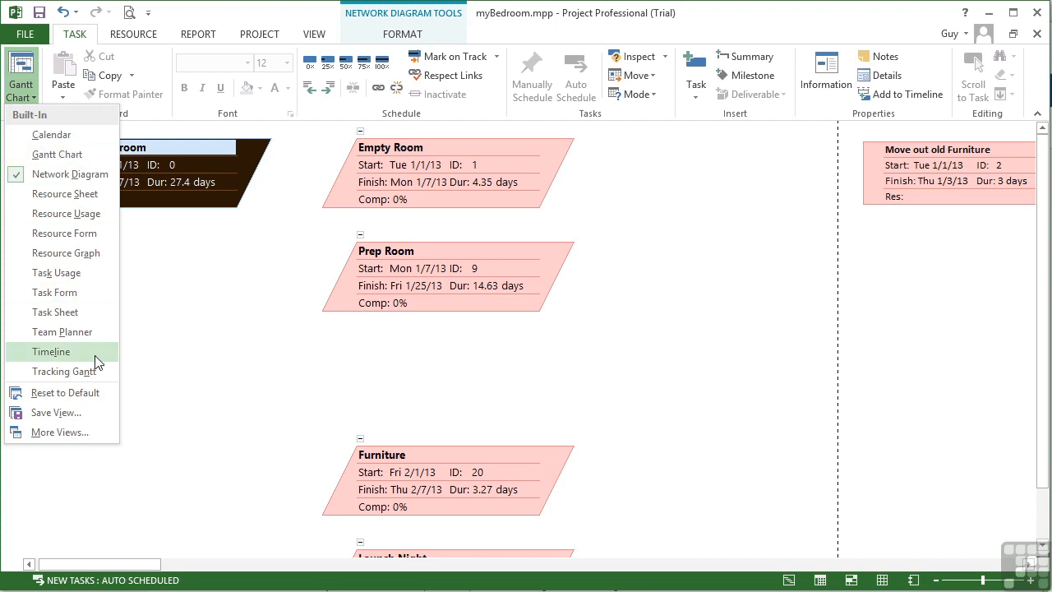
left_click(60, 433)
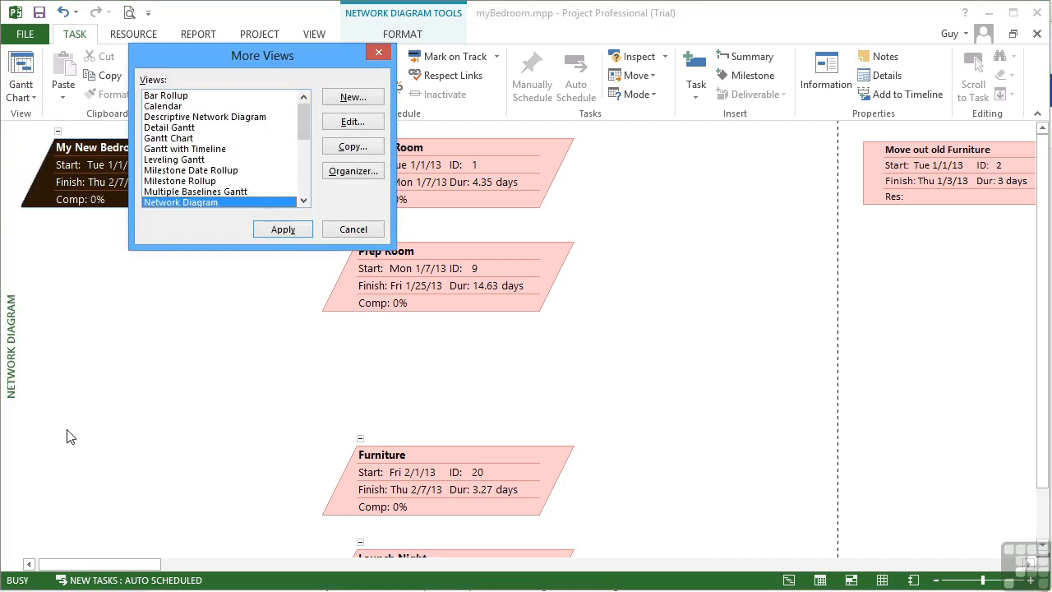
left_click(162, 129)
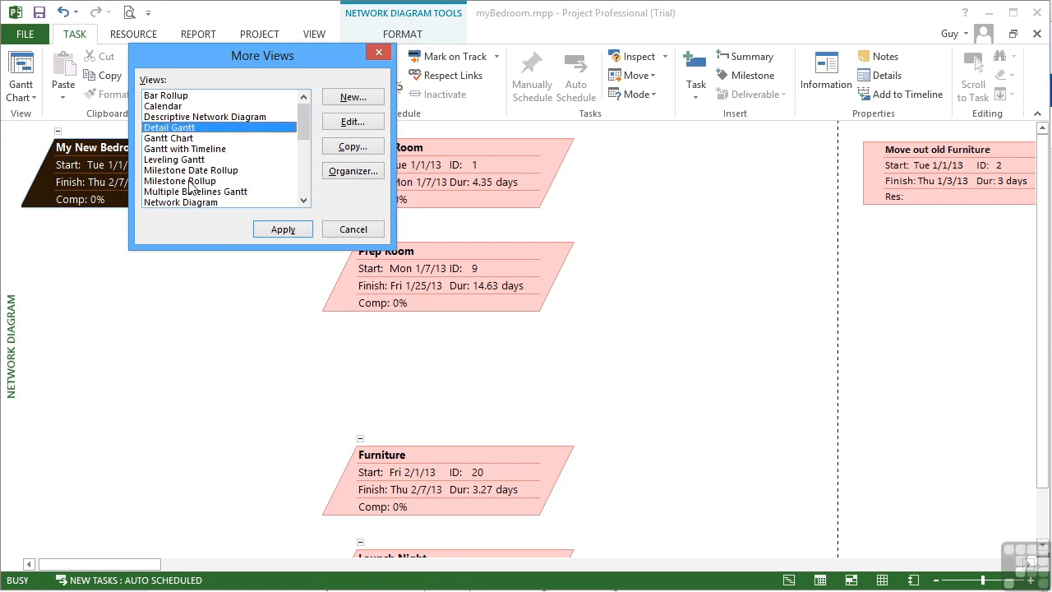
left_click(295, 232)
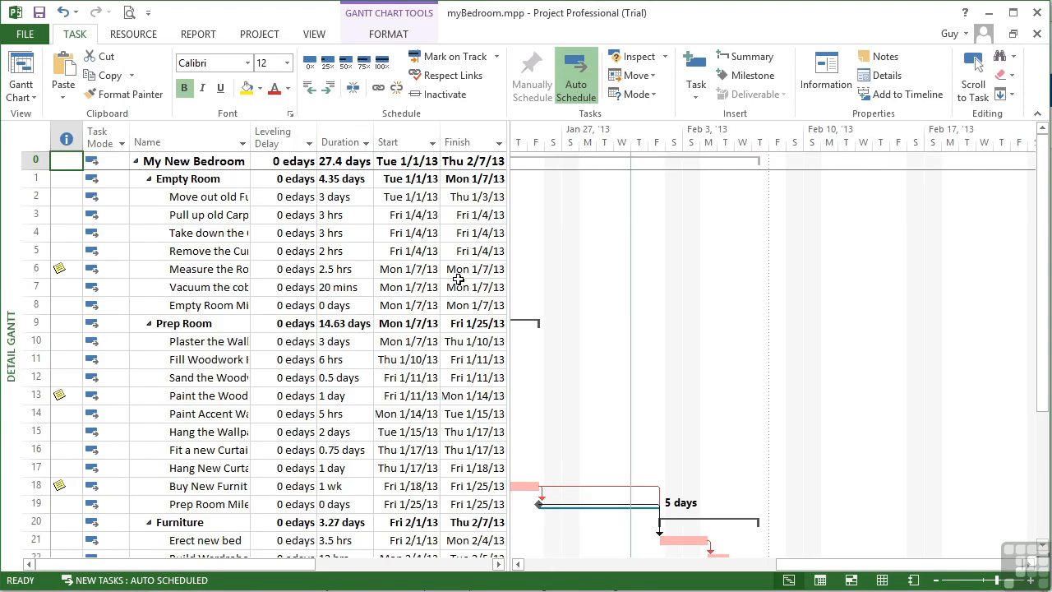
- Widen the Name column to show full task names and set the table to extend through the Finish column
left_click_drag(509, 293, 589, 295)
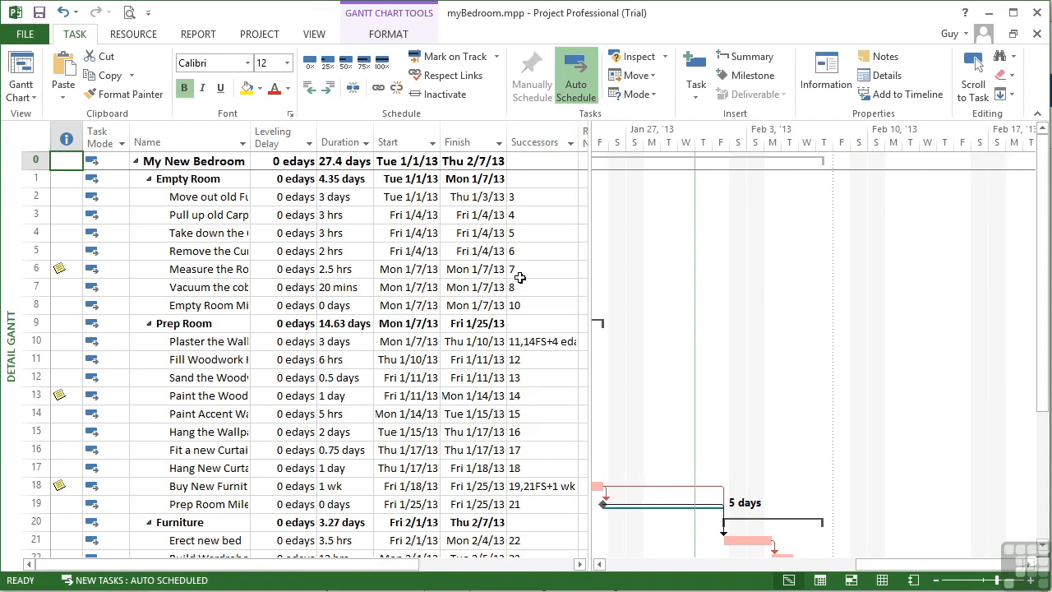
left_click_drag(249, 144, 304, 145)
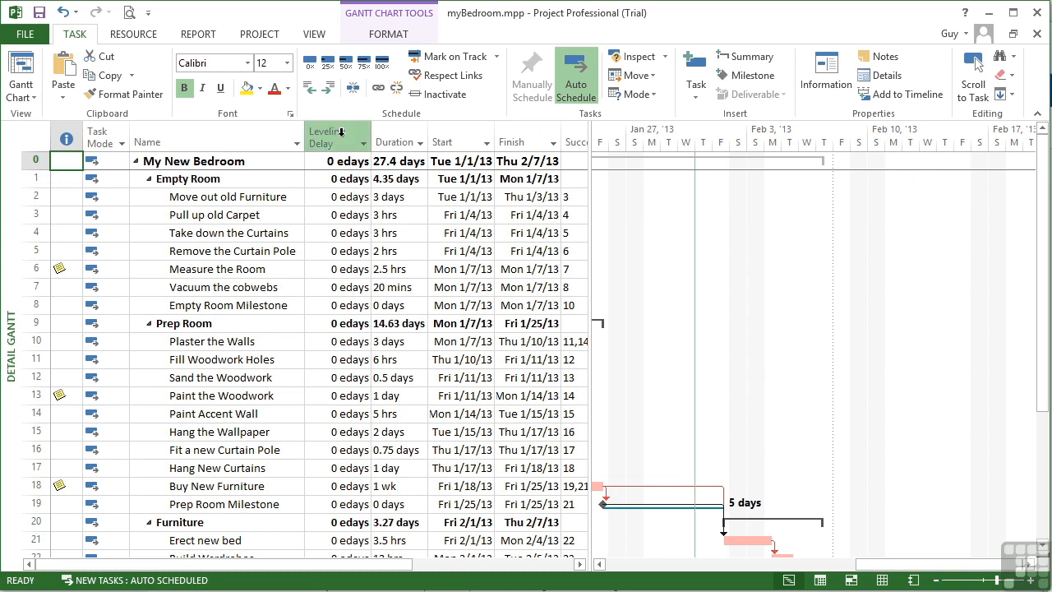
left_click_drag(589, 205, 722, 223)
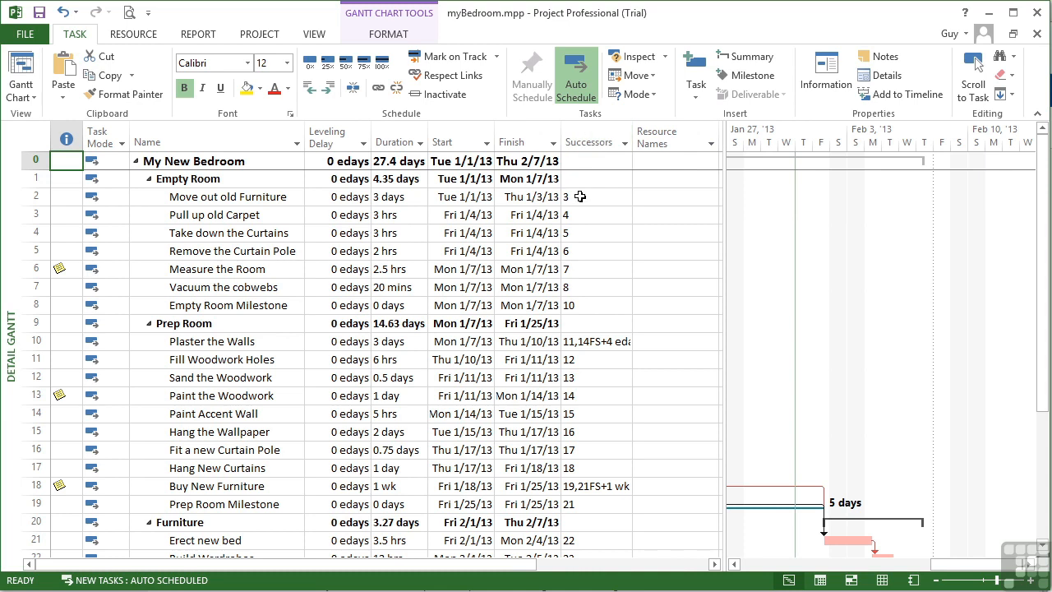
left_click_drag(723, 212, 557, 220)
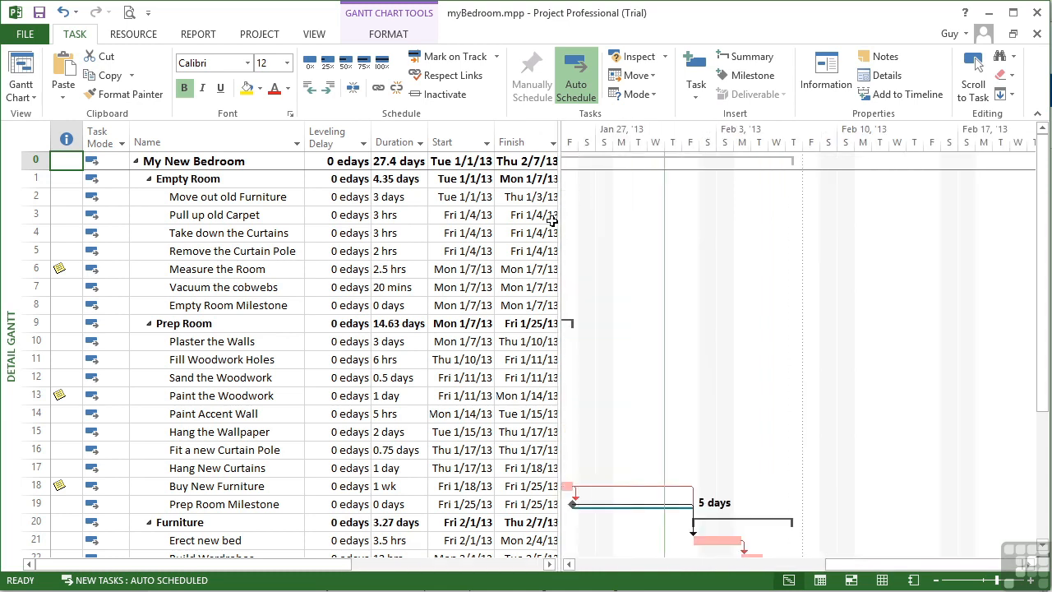
- Examine the critical task bars in the Detail Gantt chart from the project start through Project Complete
left_click(573, 566)
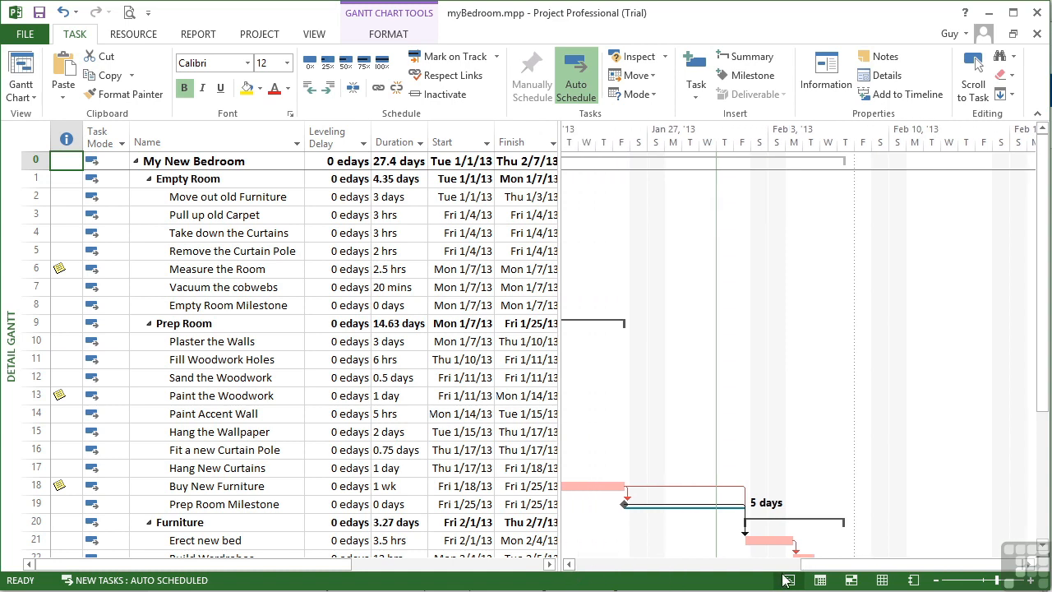
left_click(594, 566)
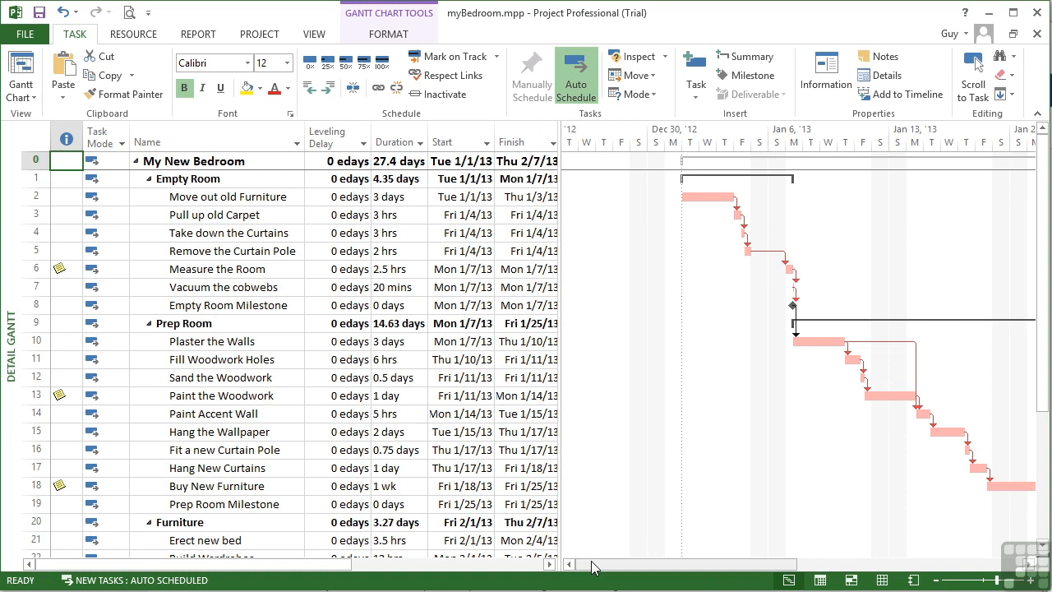
left_click_drag(593, 566, 757, 568)
scroll(789, 495, "down", 1)
scroll(789, 495, "down", 2)
left_click_drag(881, 569, 934, 568)
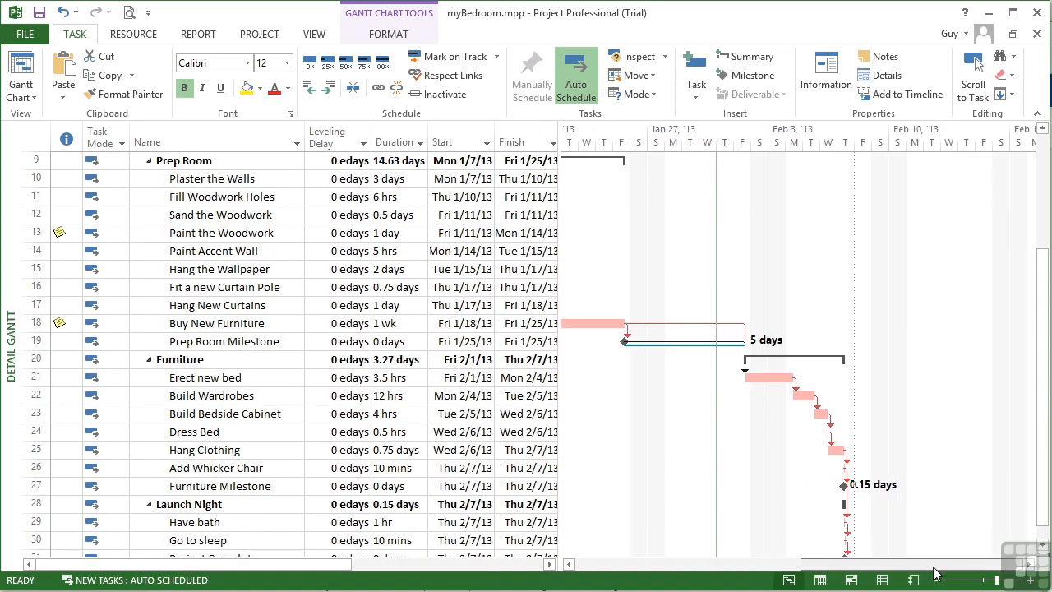
left_click(1044, 545)
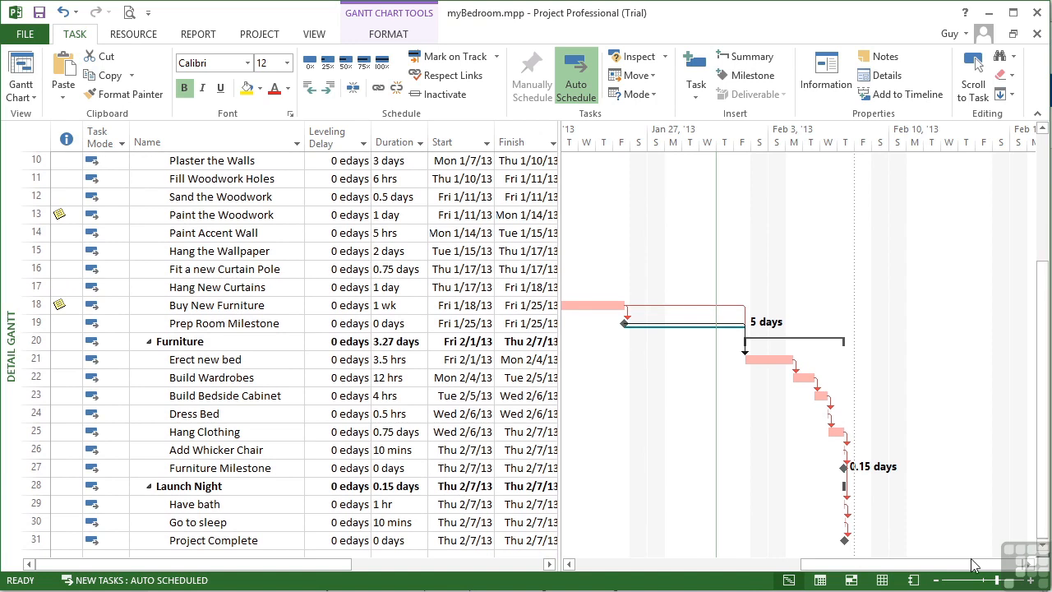
left_click_drag(970, 566, 921, 566)
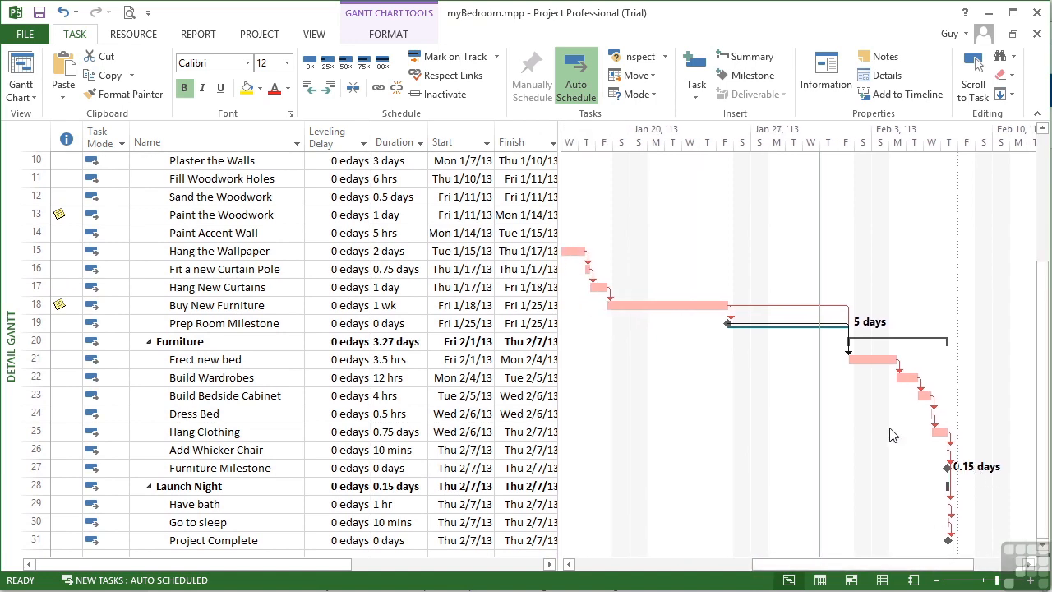
- Inspect the slack on Prep Room Milestone and its link to the Erect new bed task
left_click_drag(893, 566, 861, 577)
scroll(710, 500, "up", 3)
scroll(811, 418, "down", 2)
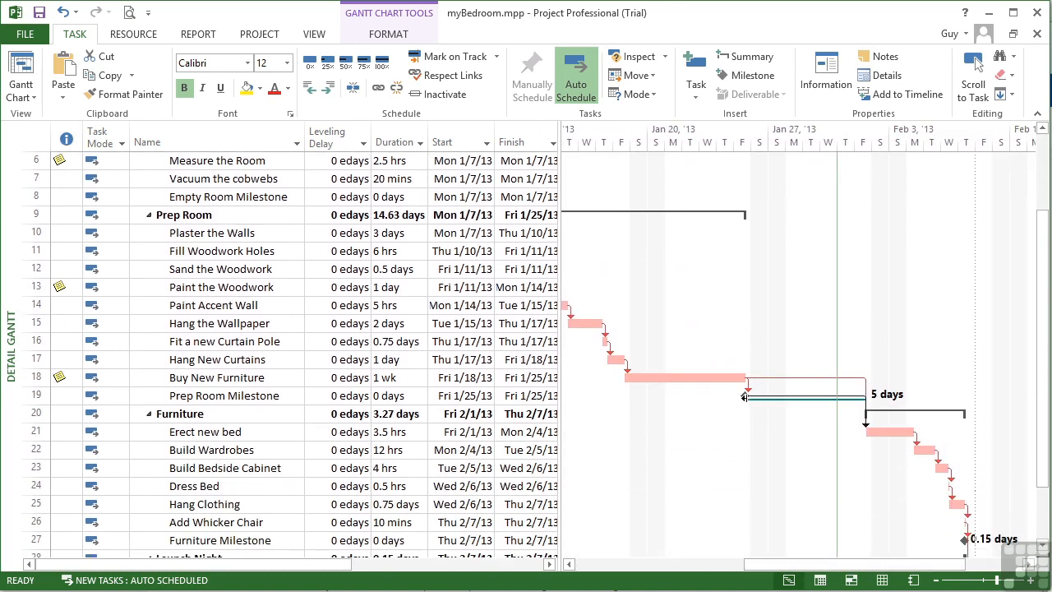
mouse_move(751, 405)
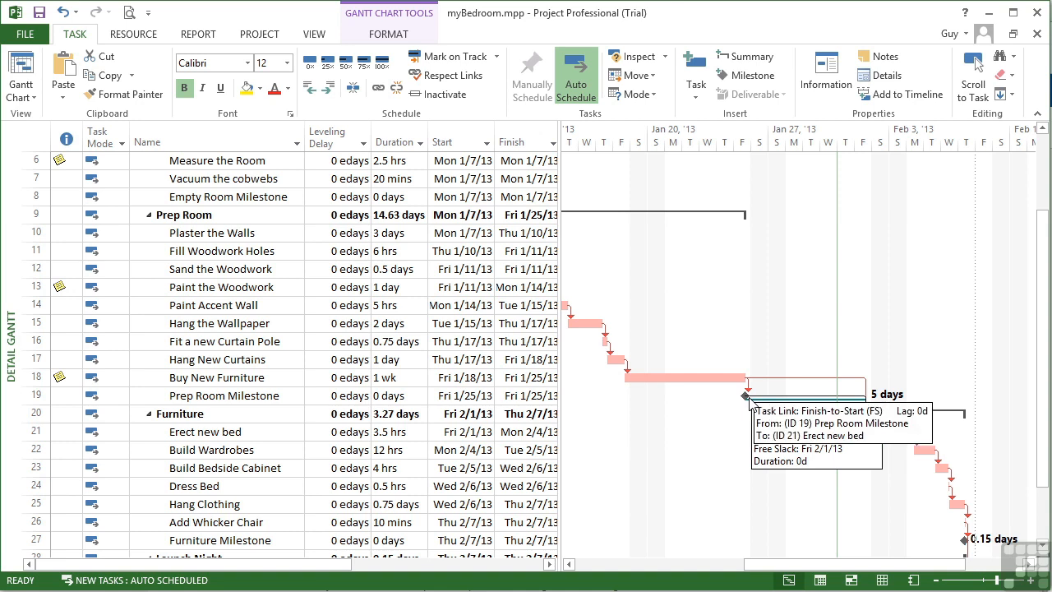
left_click(896, 433)
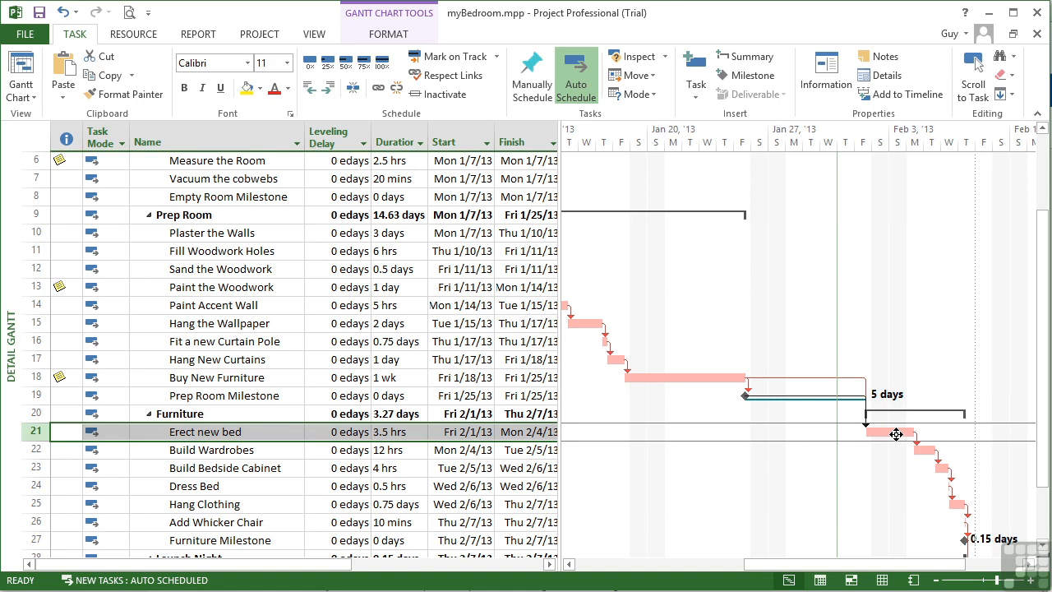
mouse_move(896, 435)
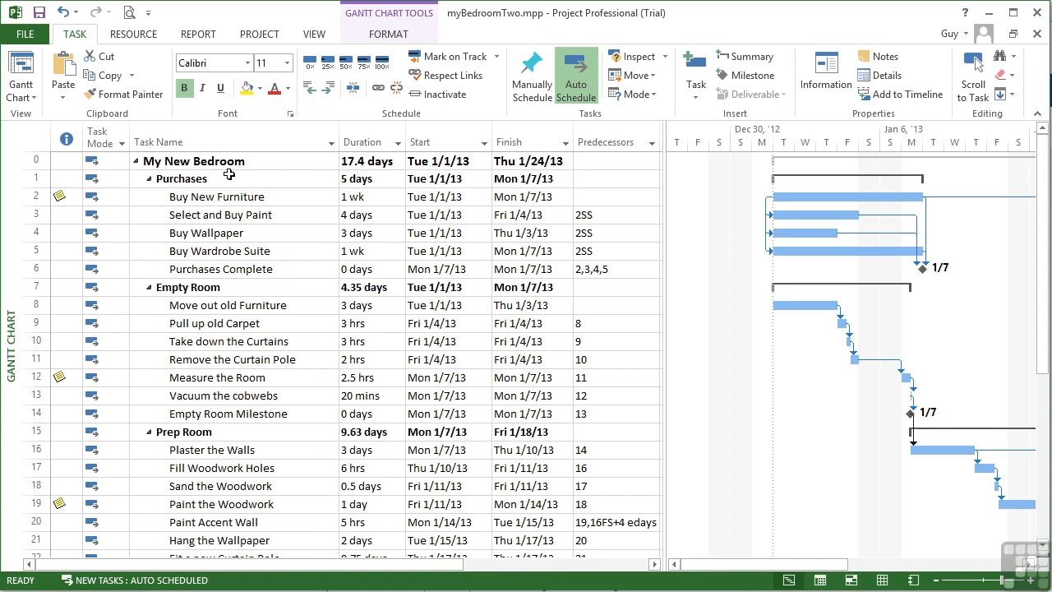
- Switch the myBedroomTwo.mpp schedule to the Detail Gantt view and bring its first tasks into view
scroll(244, 303, "down", 5)
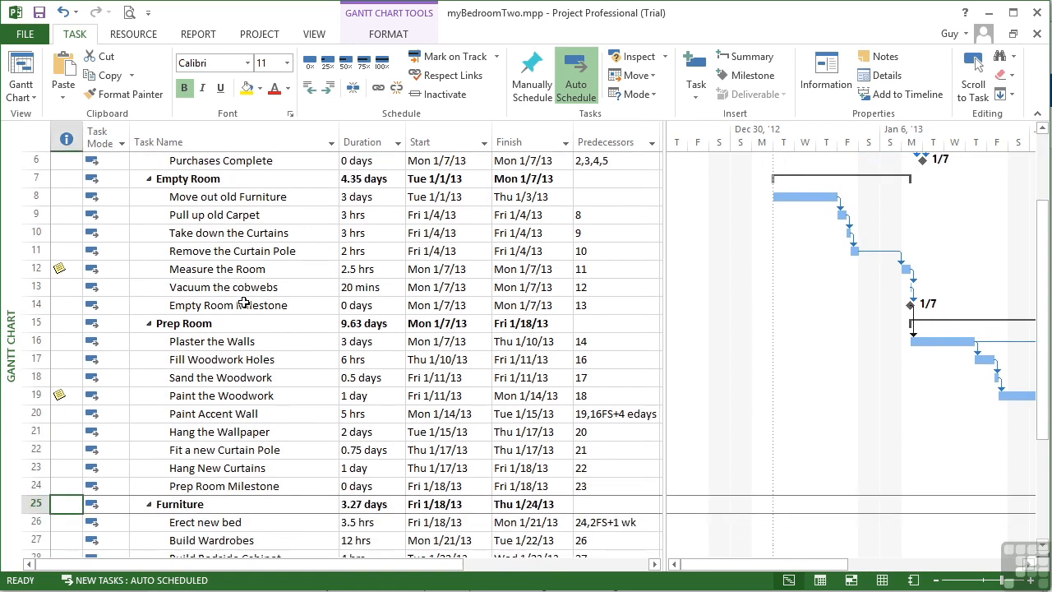
scroll(244, 303, "up", 5)
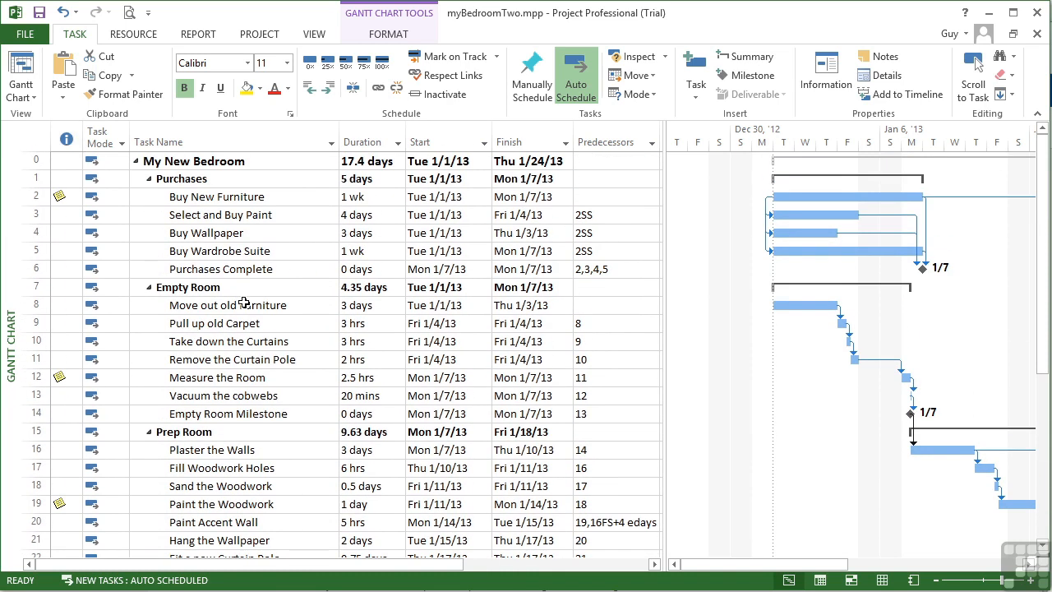
left_click(30, 98)
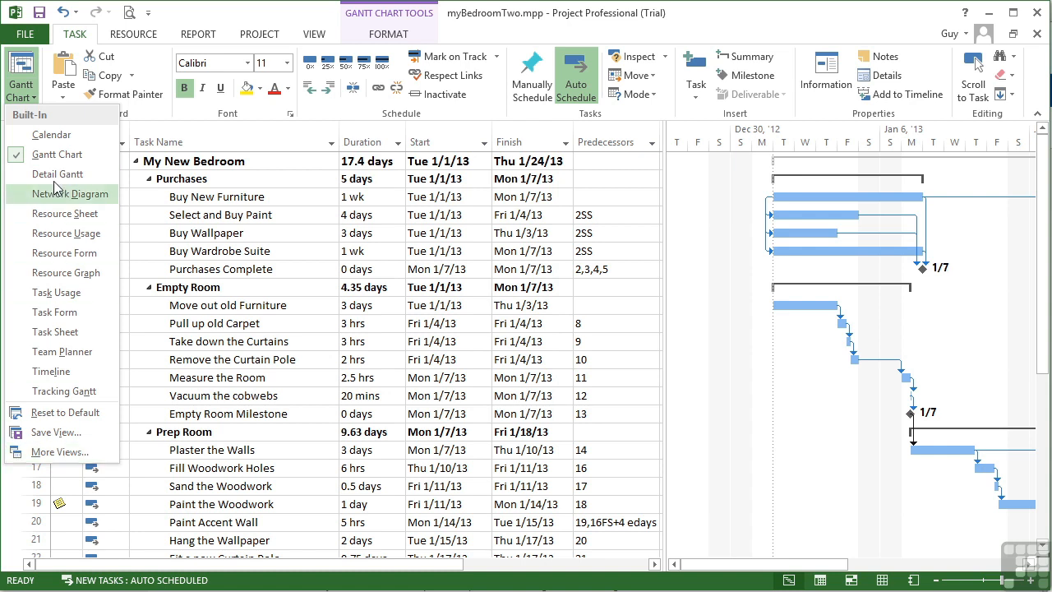
left_click(56, 175)
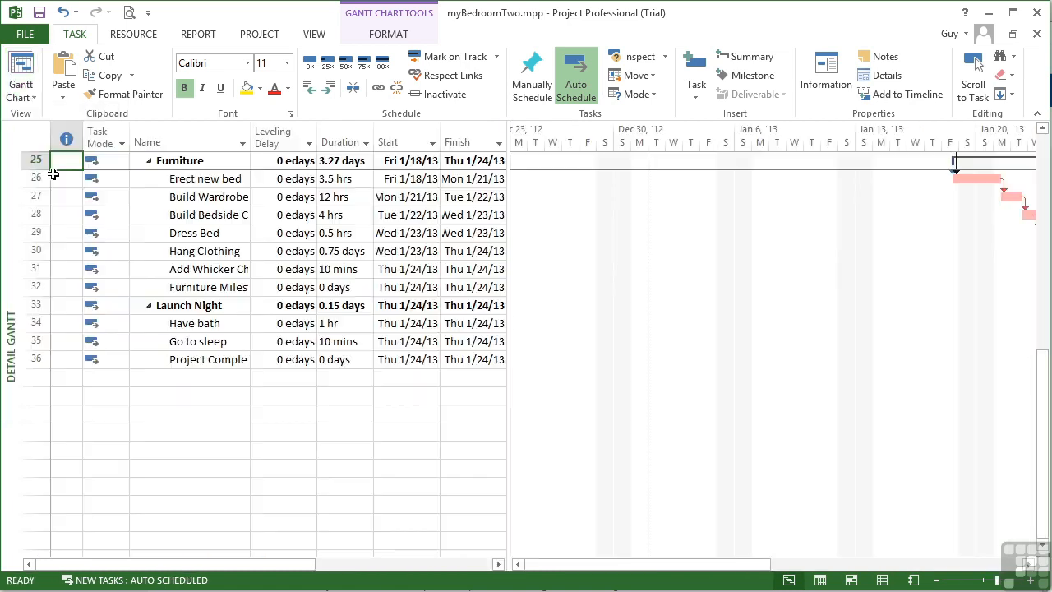
scroll(485, 345, "up", 8)
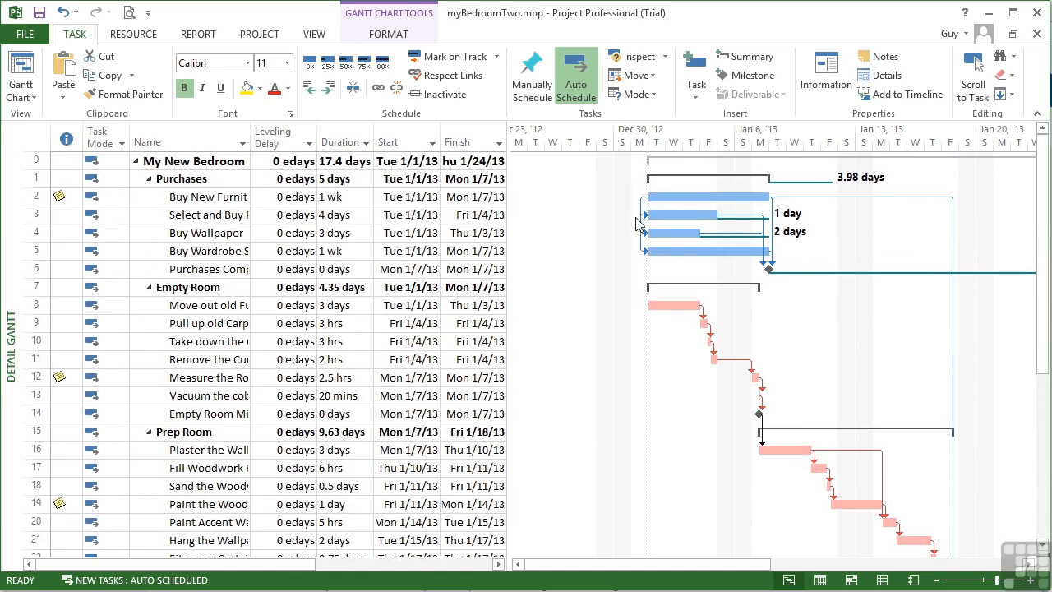
- Select the Select and Buy Paint task on the chart and widen the Name column to show full task names
mouse_move(663, 248)
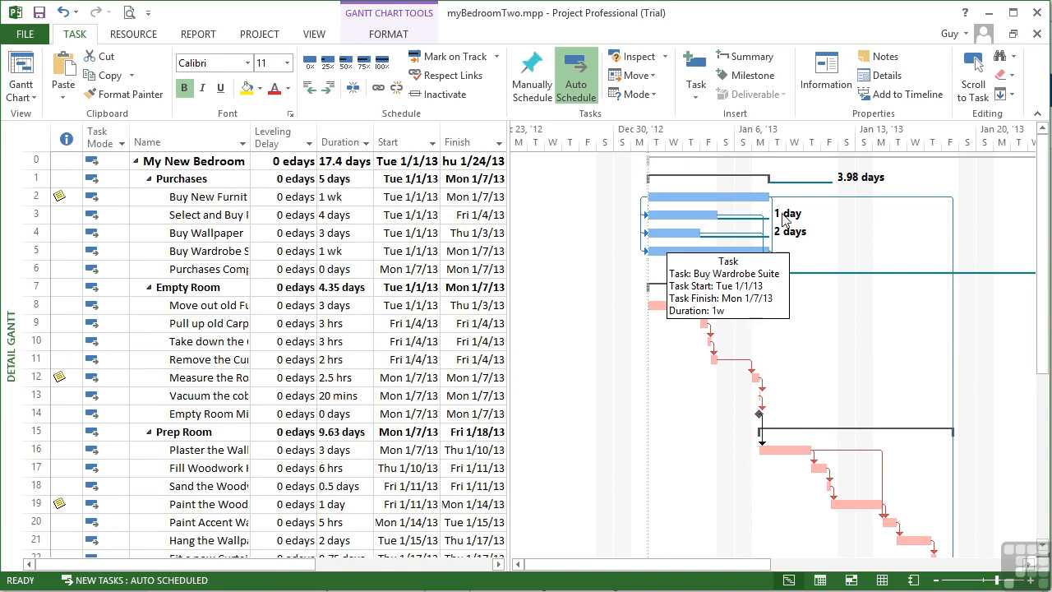
left_click(707, 216)
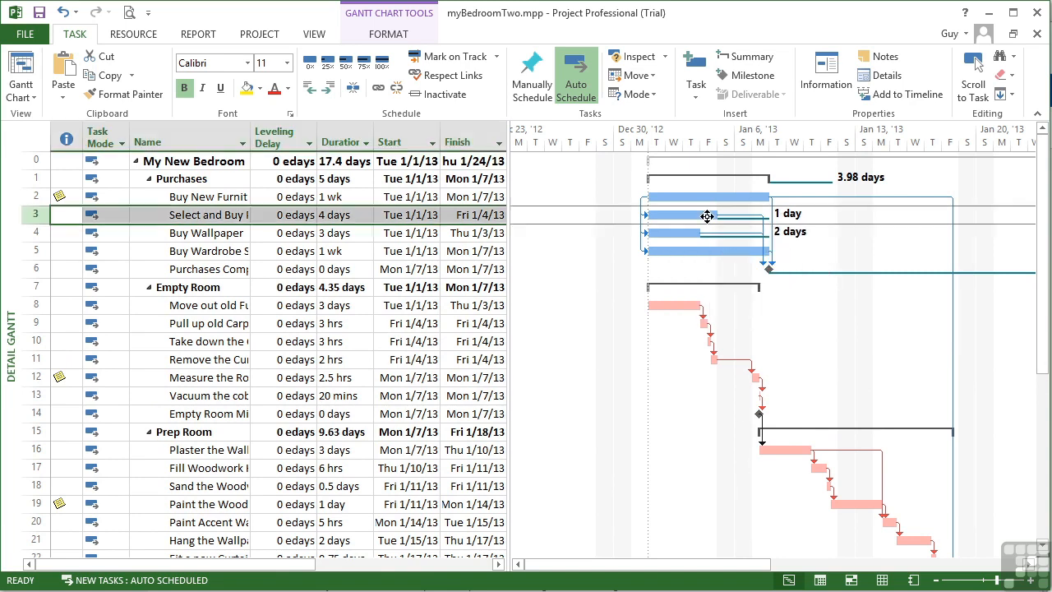
left_click_drag(252, 136, 328, 139)
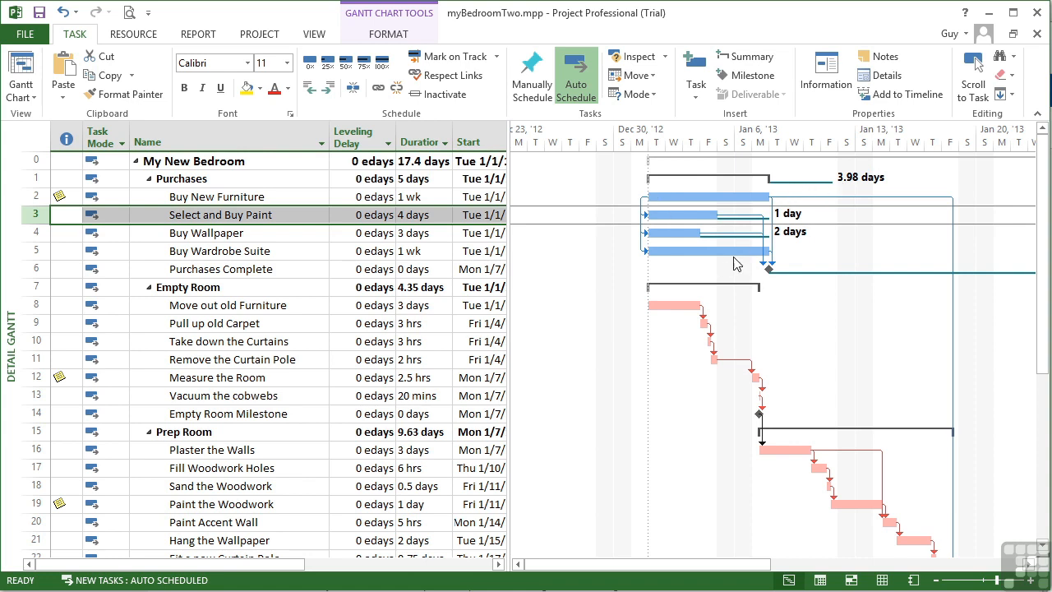
- Examine the slack on the Purchases tasks and the critical path from Empty Room through Project Complete
left_click_drag(785, 567, 833, 567)
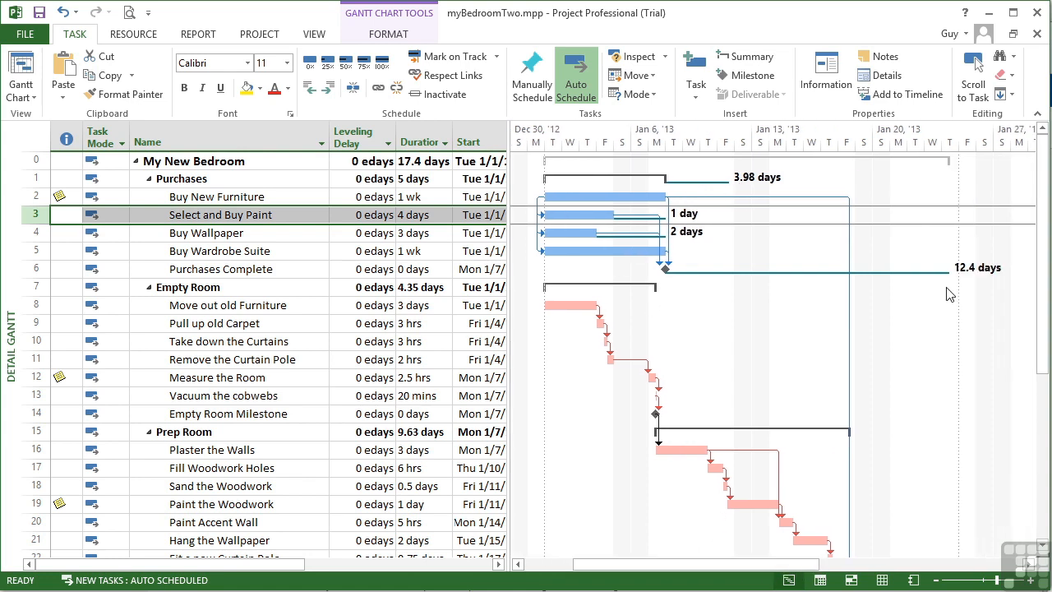
left_click_drag(1044, 329, 1046, 451)
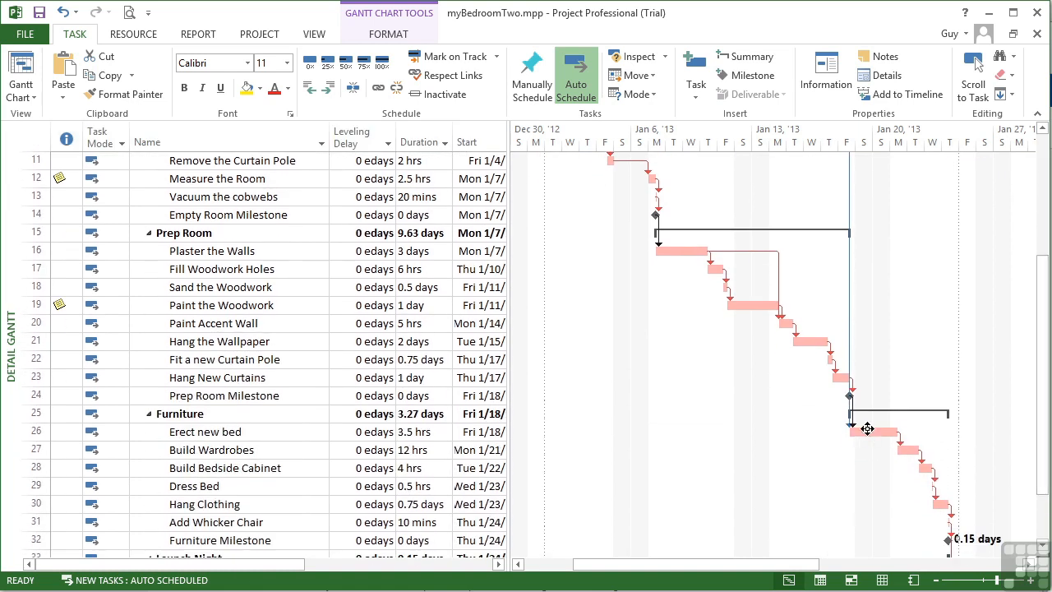
scroll(663, 288, "up", 4)
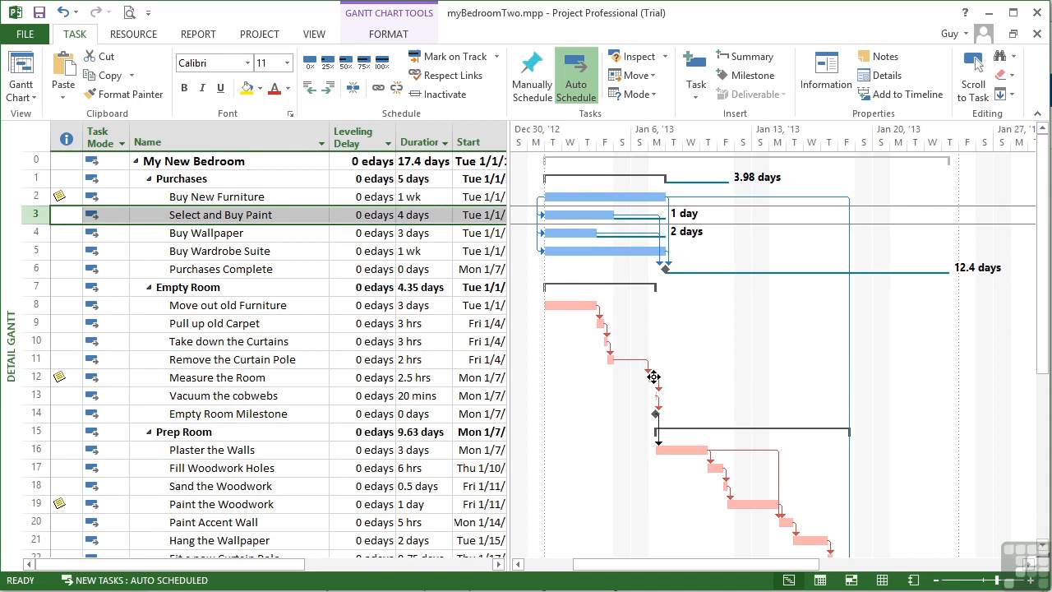
scroll(659, 385, "down", 1)
scroll(659, 384, "down", 6)
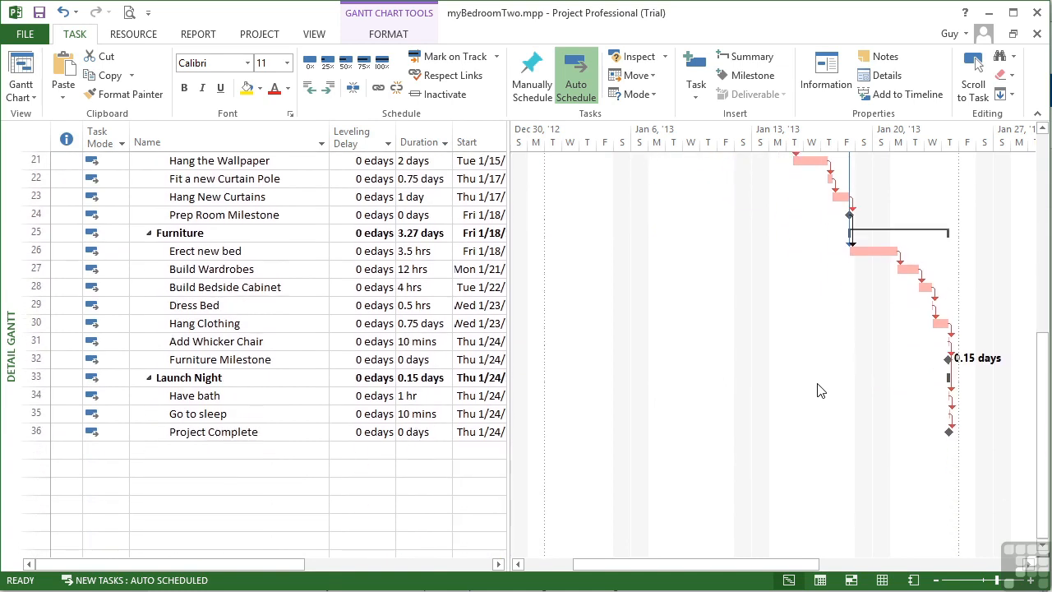
scroll(818, 390, "up", 7)
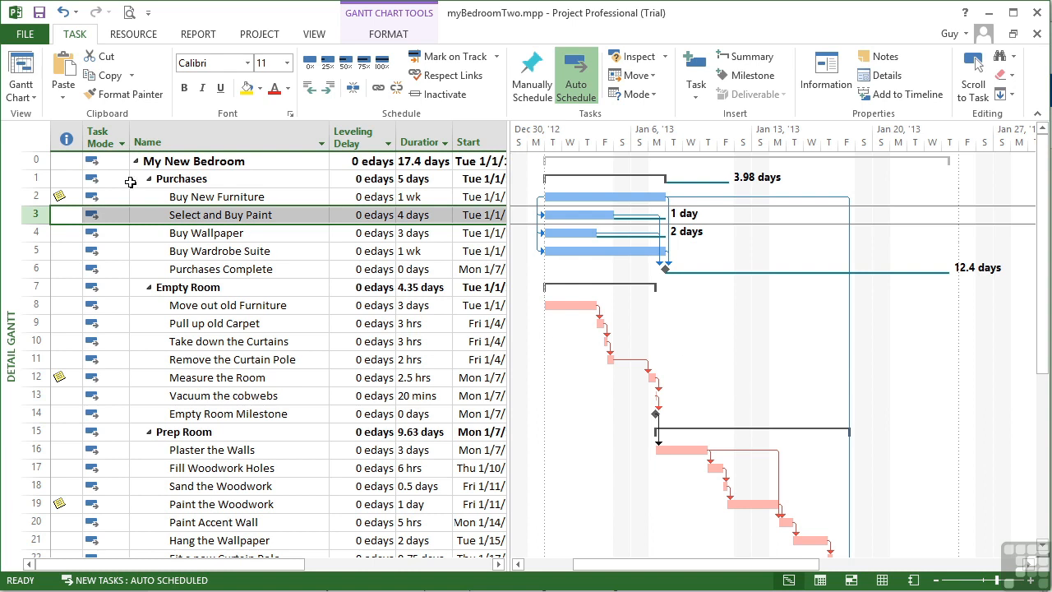
- Return the schedule to the standard Gantt Chart view
left_click(32, 91)
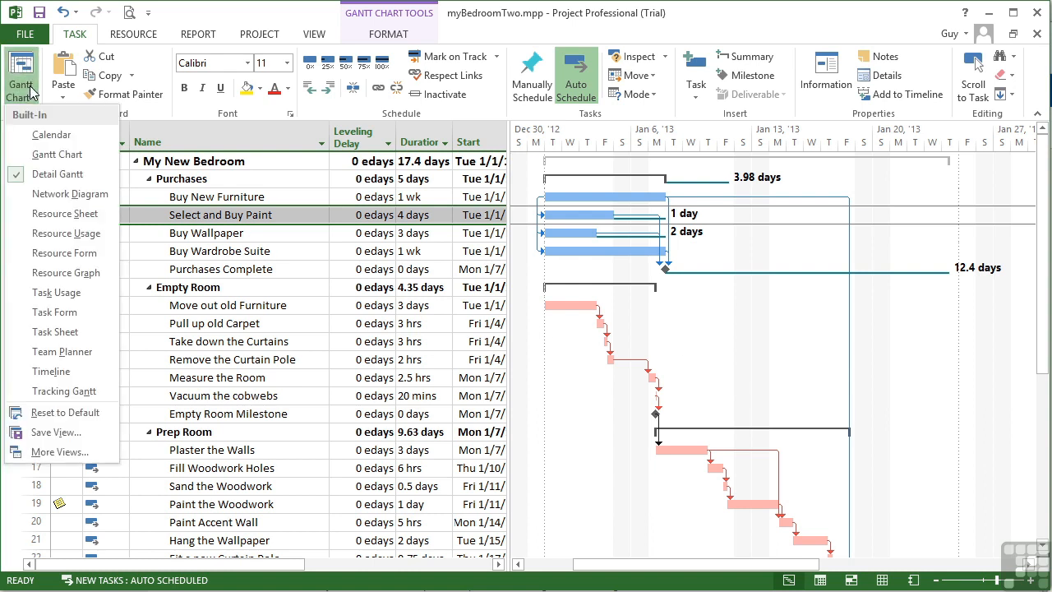
left_click(48, 152)
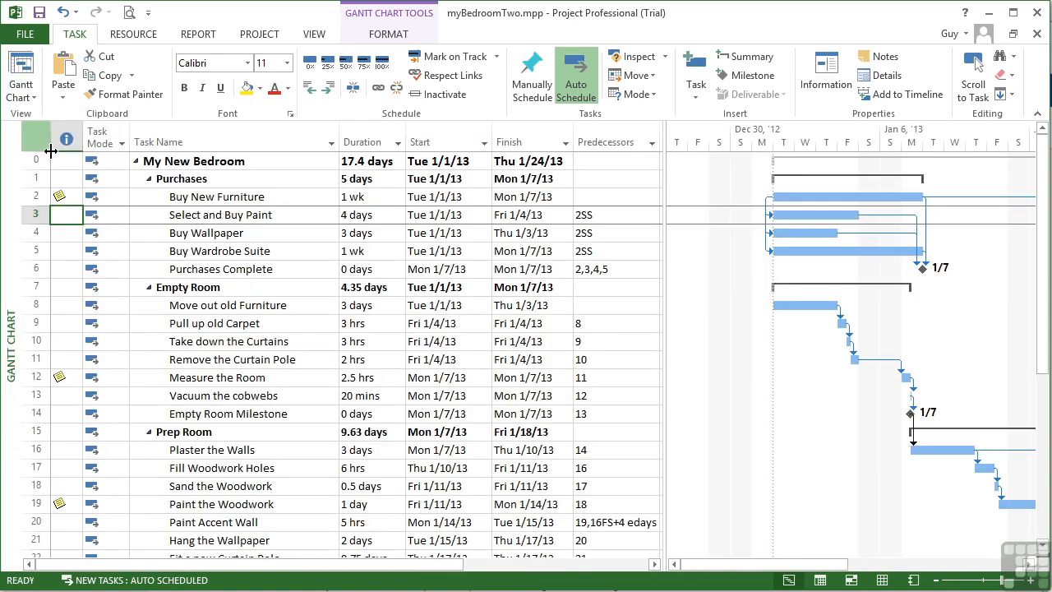